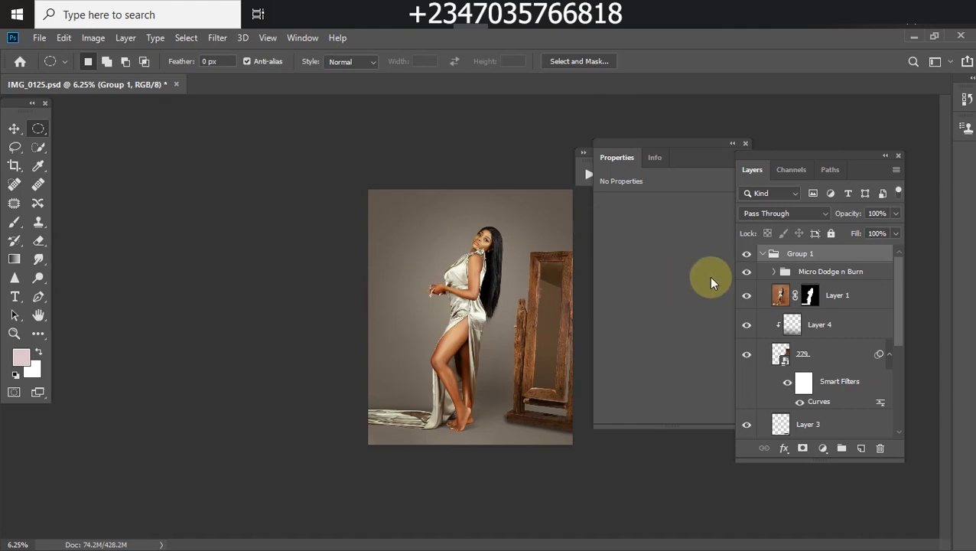
# Toggle Layer 1's visibility off and on to check the cut-out woman, and make Layer 4 the active layer
pyautogui.click(746, 295)
pyautogui.click(747, 296)
pyautogui.moveTo(899, 316); pyautogui.dragTo(861, 290)
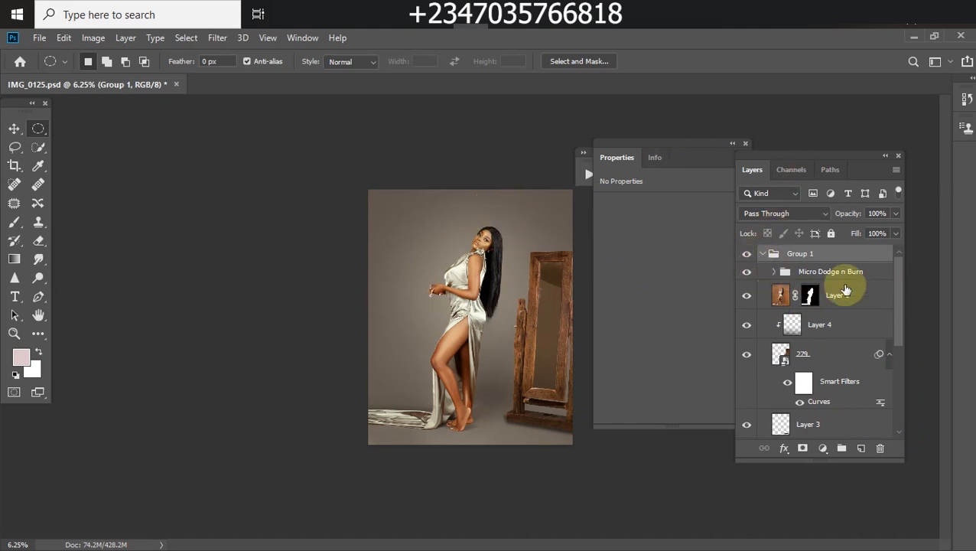
pyautogui.click(810, 296)
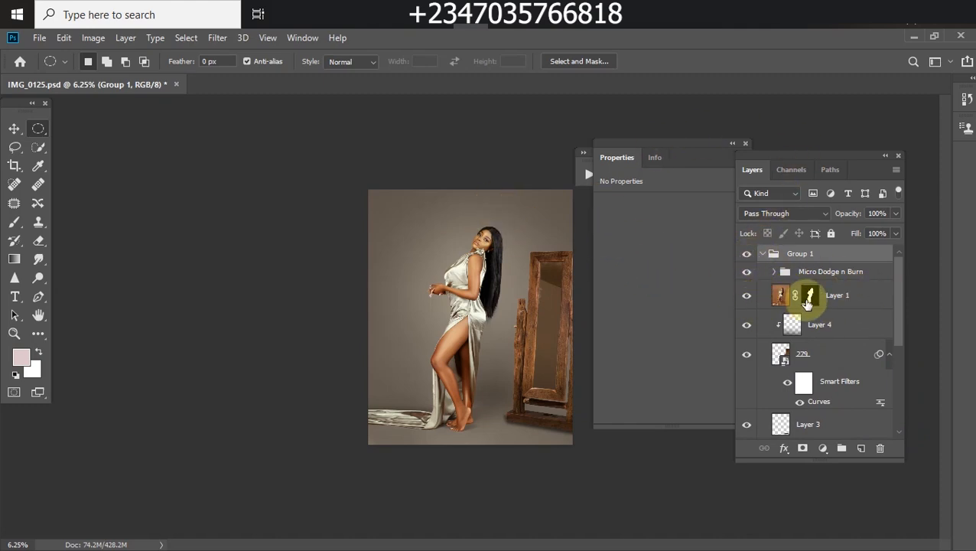
pyautogui.click(803, 325)
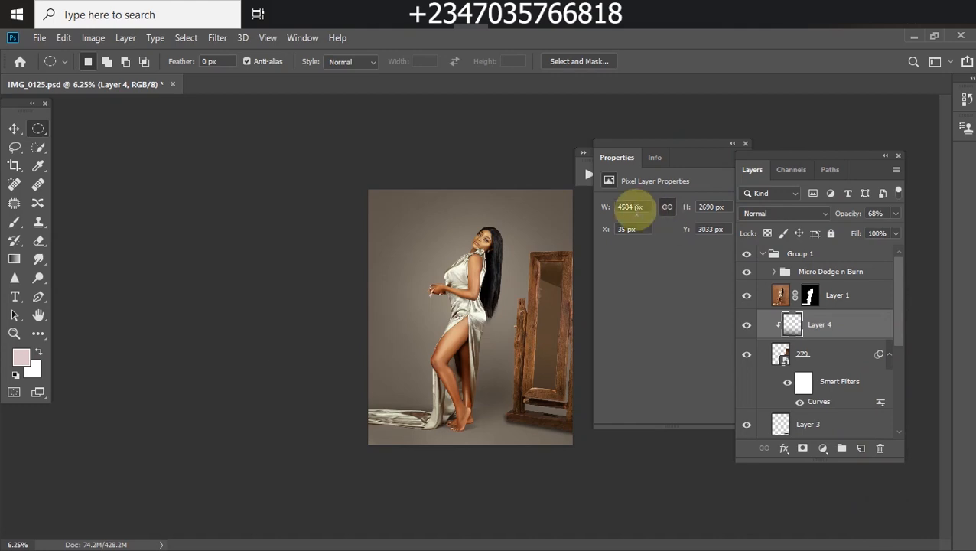
# Place the palm leaf image pngwing.com (47) from the Downloads folder into the Photoshop document above Layer 4
pyautogui.moveTo(403, 22)
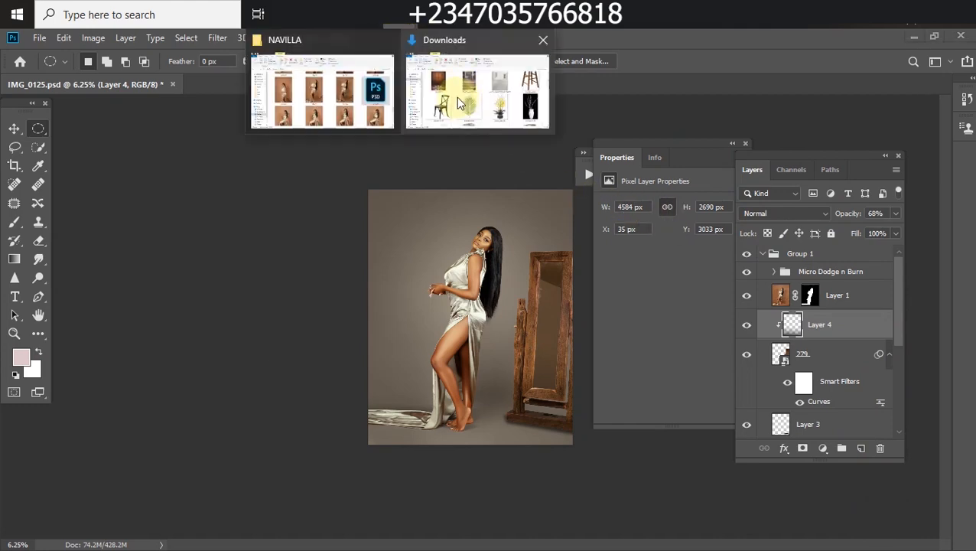
pyautogui.click(511, 115)
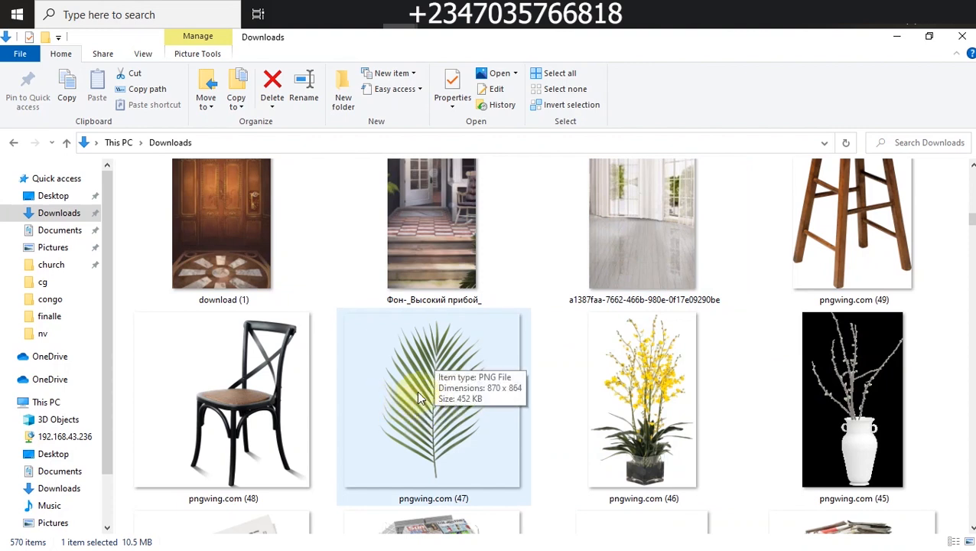
pyautogui.click(398, 341)
pyautogui.moveTo(482, 348); pyautogui.dragTo(566, 335)
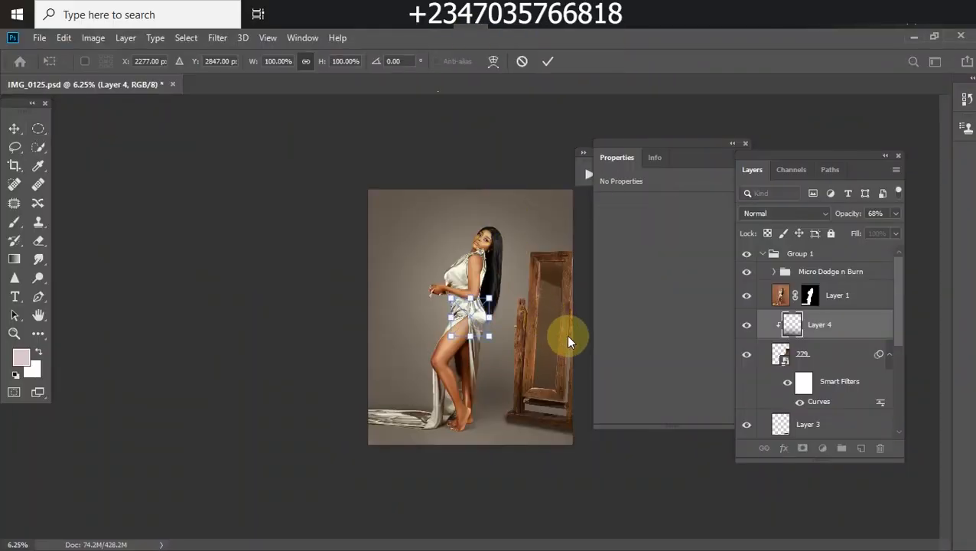
# Scale the palm leaf to about 389% wide and 535% high, rotate it diagonally and position it across the backdrop's upper-left area
pyautogui.moveTo(451, 286); pyautogui.dragTo(313, 212)
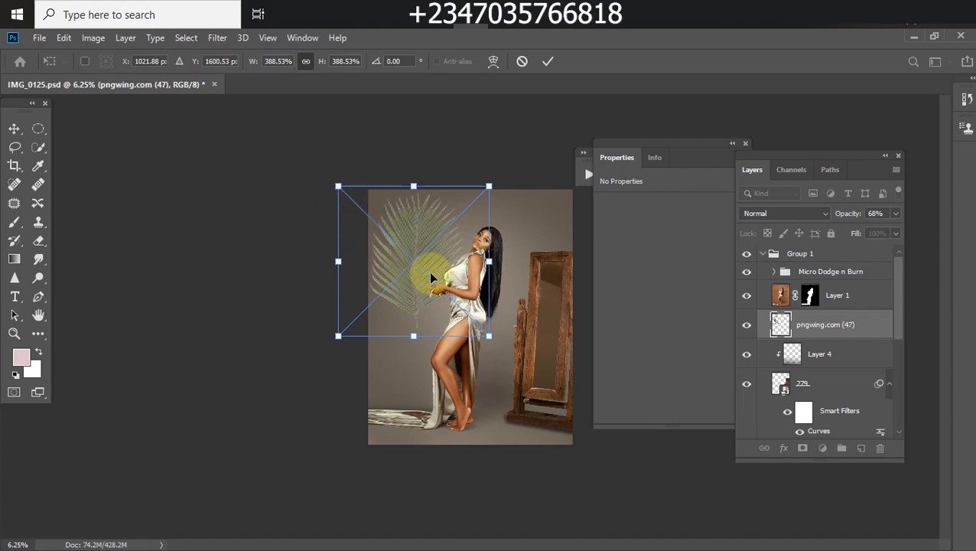
pyautogui.moveTo(409, 339); pyautogui.dragTo(410, 393)
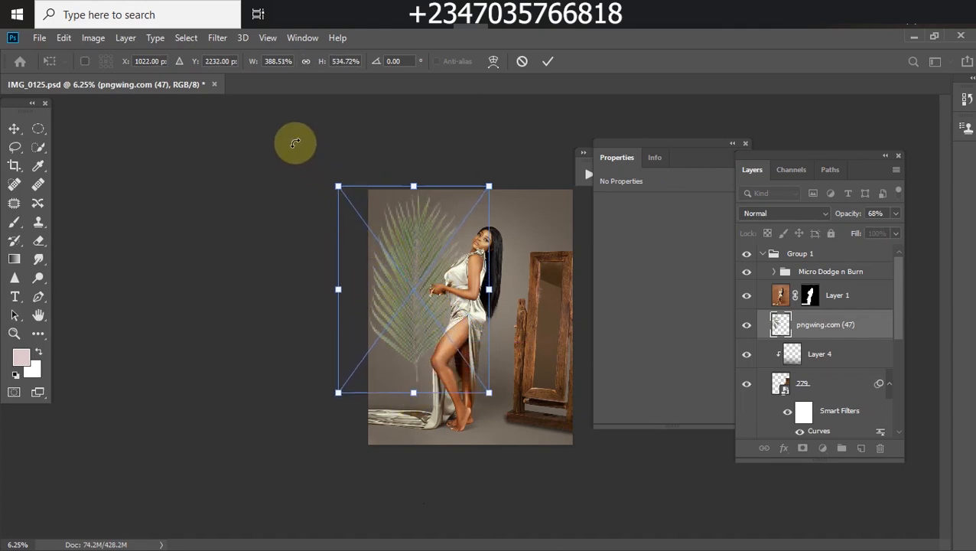
pyautogui.moveTo(283, 174); pyautogui.dragTo(524, 306)
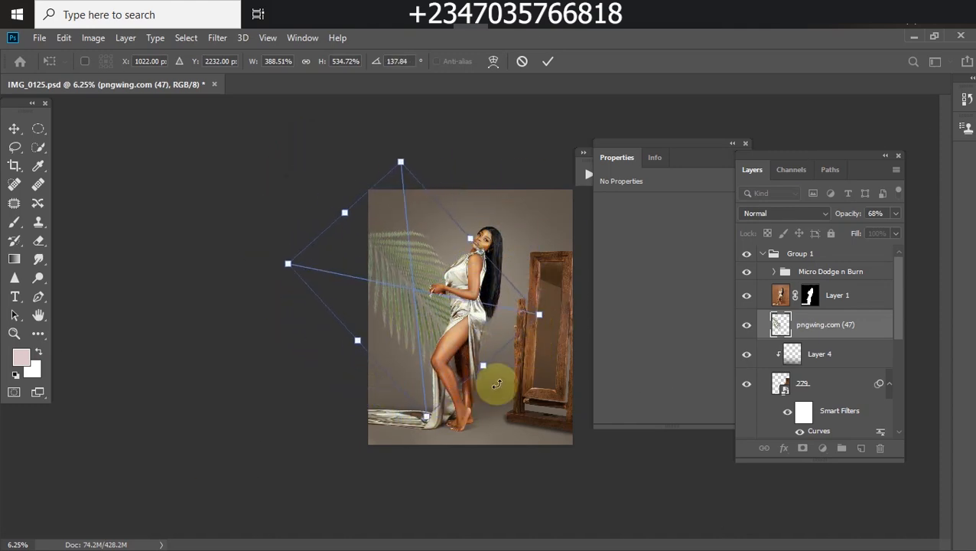
pyautogui.moveTo(414, 307); pyautogui.dragTo(433, 276)
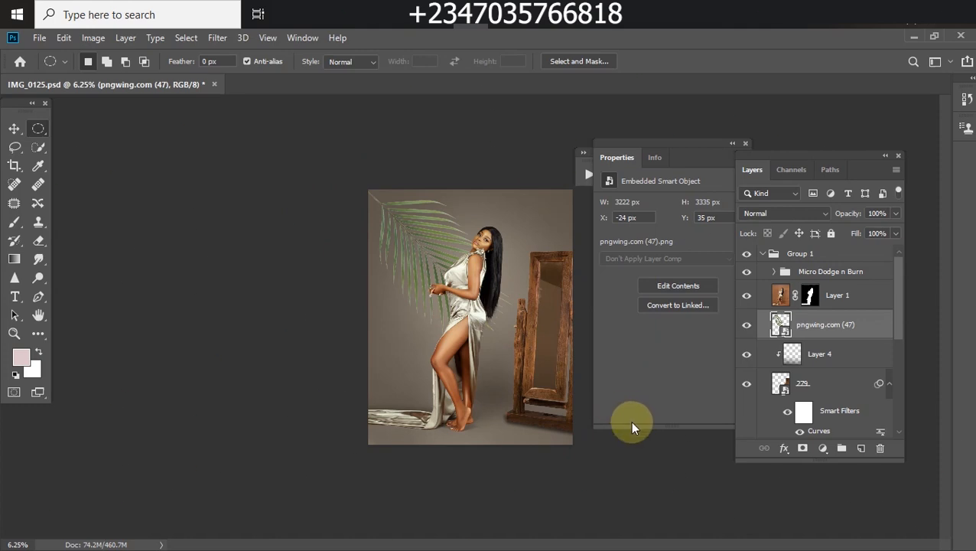
# Select the palm leaf's outline, hide its layer, and add a Curves adjustment masked to that shape with the midtones raised
pyautogui.keyDown('ctrl'); pyautogui.click(780, 325); pyautogui.keyUp('ctrl')
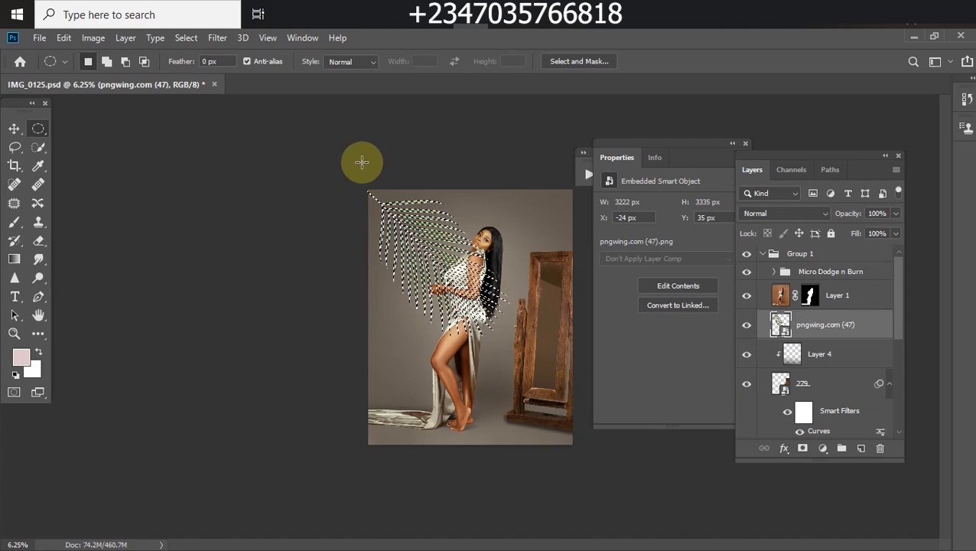
pyautogui.click(747, 324)
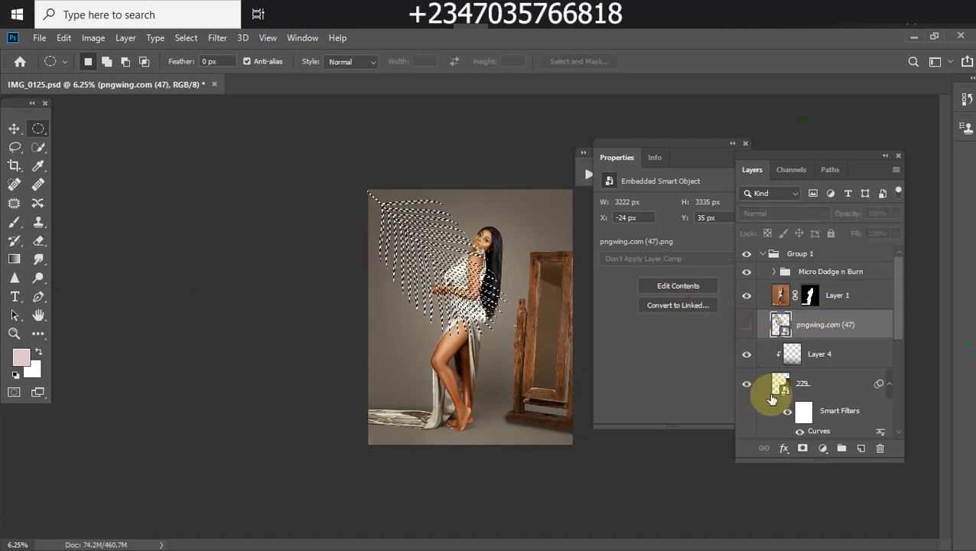
pyautogui.click(823, 448)
pyautogui.click(841, 259)
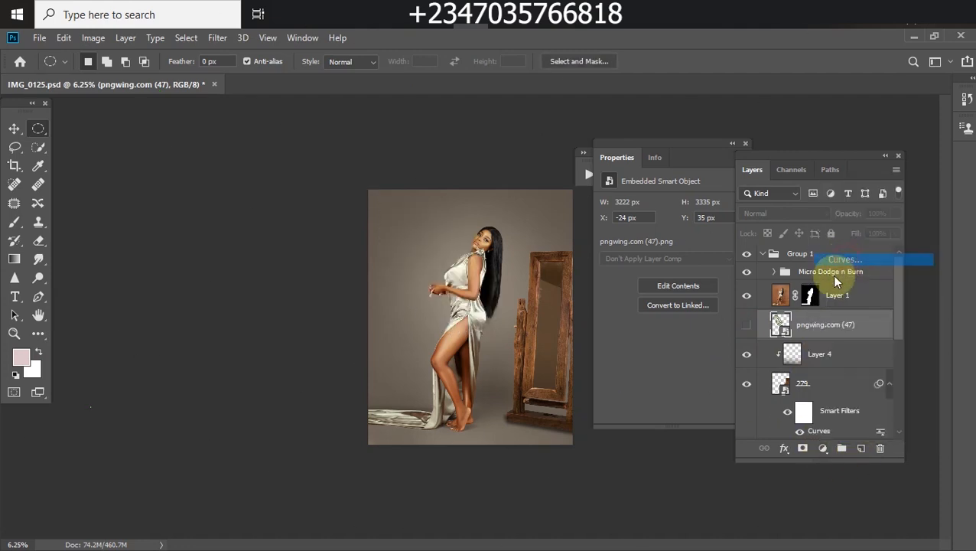
pyautogui.moveTo(677, 282); pyautogui.dragTo(674, 273)
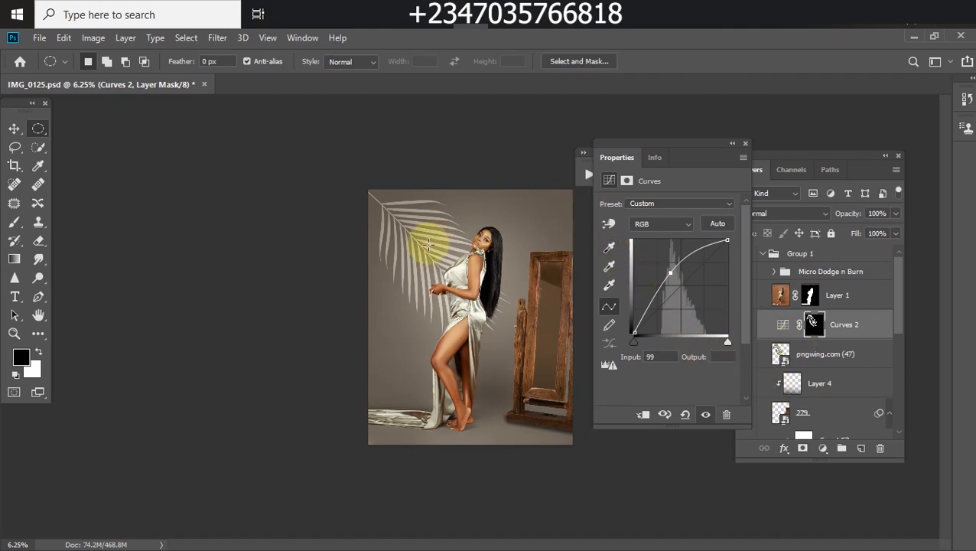
# Feather the leaf-shaped mask of the Curves adjustment to about 30.6 px
pyautogui.hotkey('ctrl', '+')
pyautogui.hotkey('ctrl', '+')
pyautogui.hotkey('ctrl', '+')
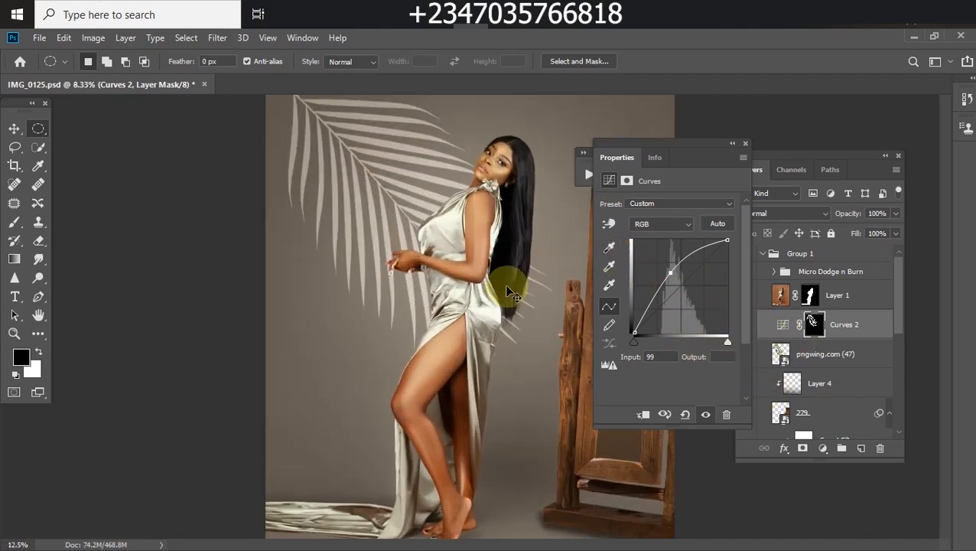
pyautogui.hotkey('ctrl', '-')
pyautogui.hotkey('ctrl', '-')
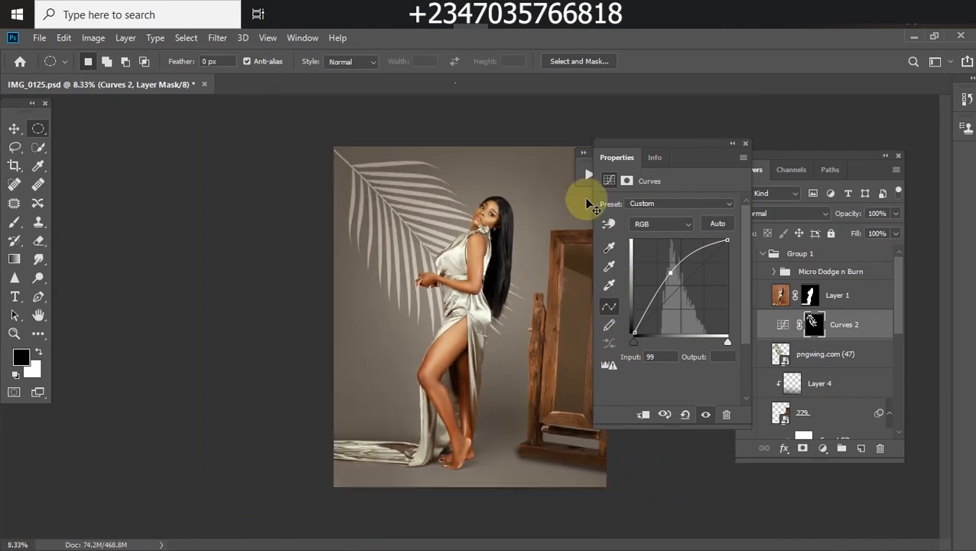
pyautogui.click(817, 334)
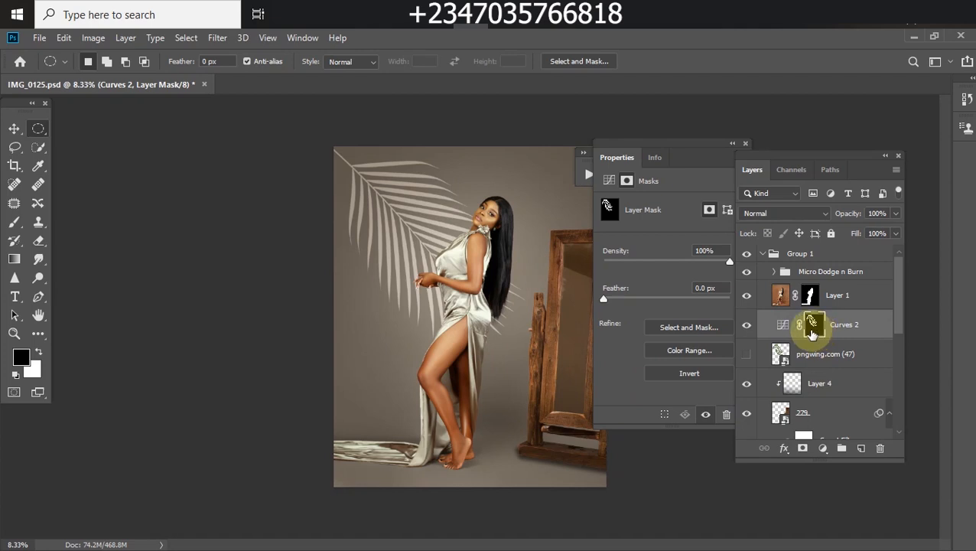
pyautogui.moveTo(604, 299); pyautogui.dragTo(664, 308)
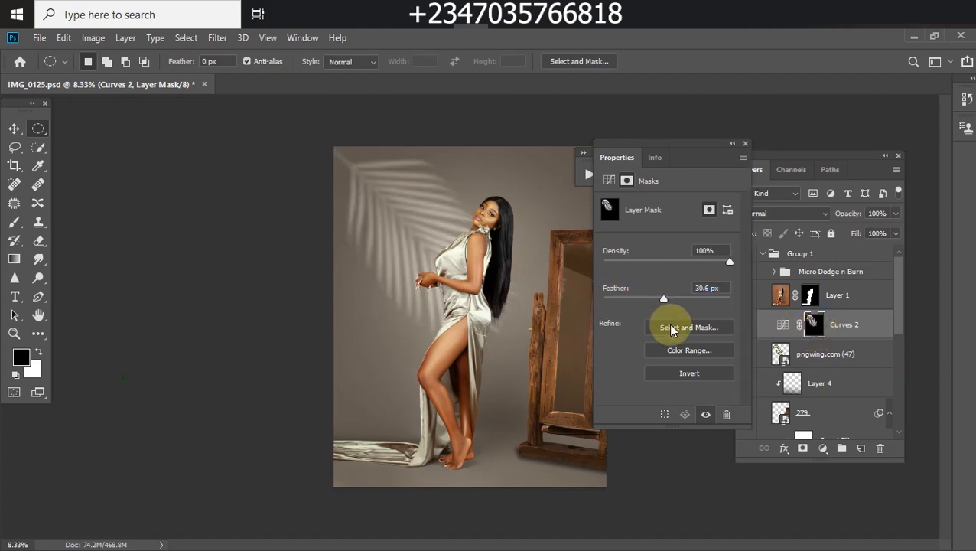
# Inspect the feathered palm-leaf light effect on the backdrop around the woman
pyautogui.hotkey('ctrl', '-')
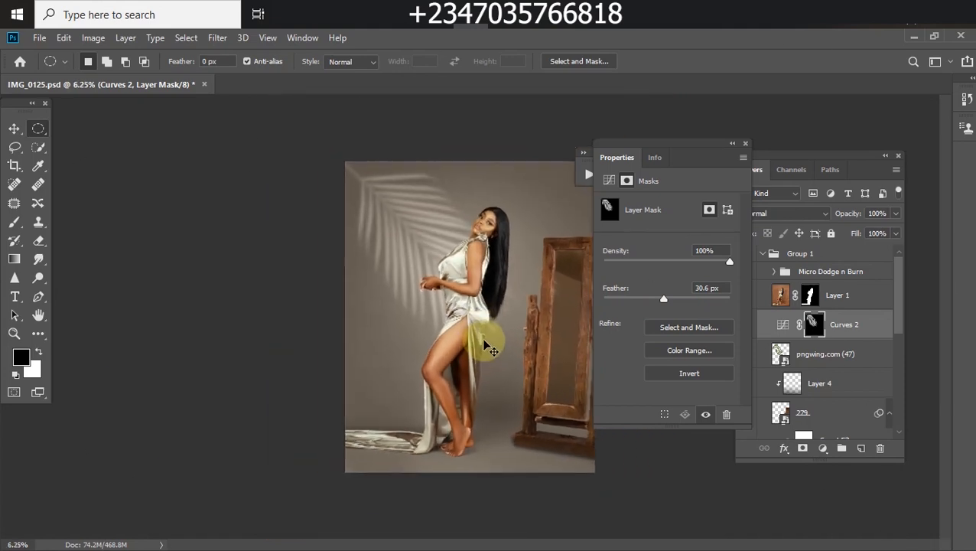
pyautogui.hotkey('ctrl', '+')
pyautogui.hotkey('ctrl', '+')
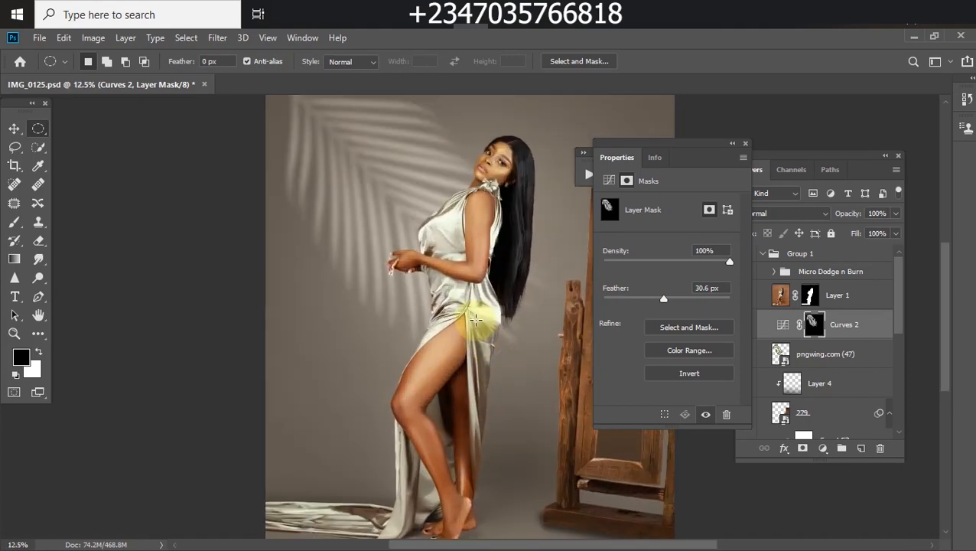
pyautogui.hotkey('ctrl', '-')
pyautogui.hotkey('ctrl', '-')
pyautogui.hotkey('ctrl', '+')
pyautogui.hotkey('ctrl', '-')
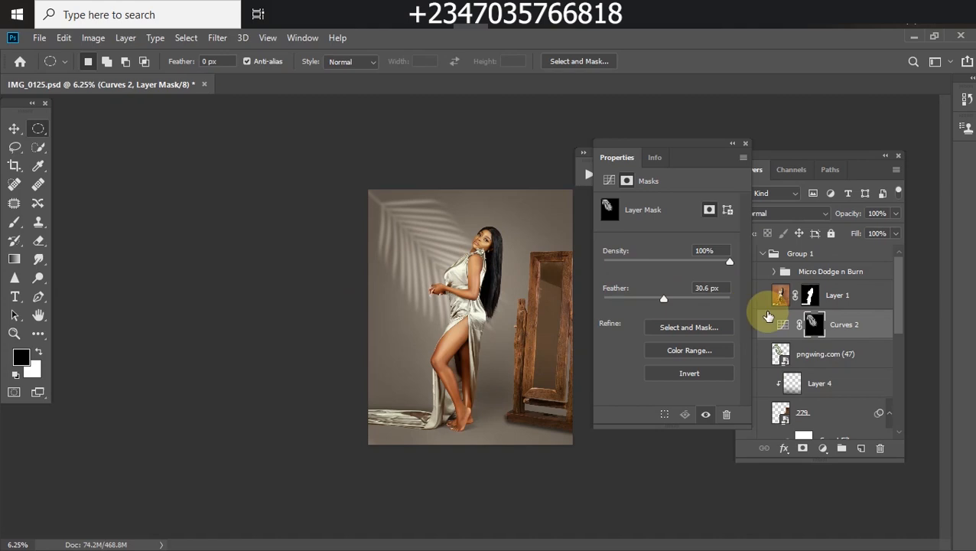
# Delete the Curves adjustment and the hidden palm leaf layer
pyautogui.press('Delete')
pyautogui.press('Delete')
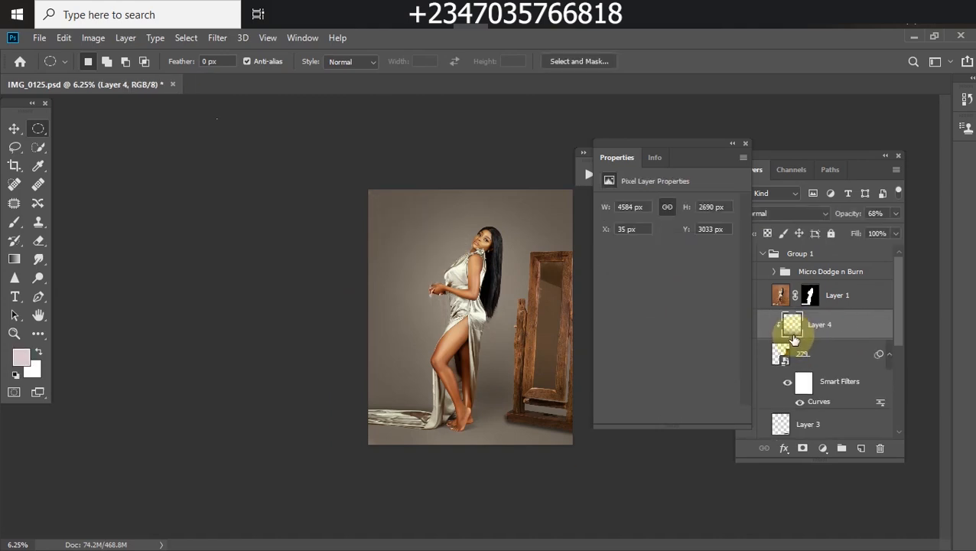
# Switch to File Explorer and open the png 04 folder inside Pictures > reflex files
pyautogui.moveTo(398, 16)
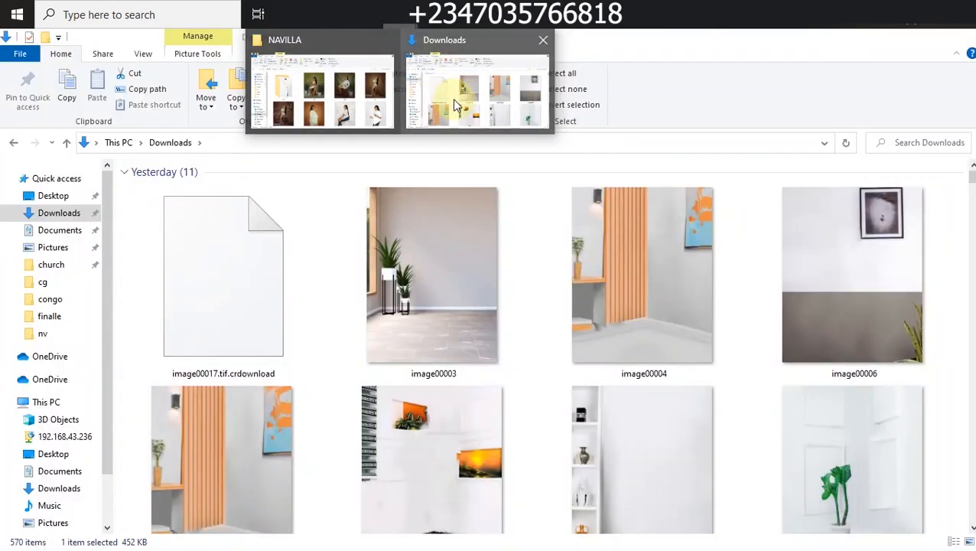
pyautogui.click(450, 106)
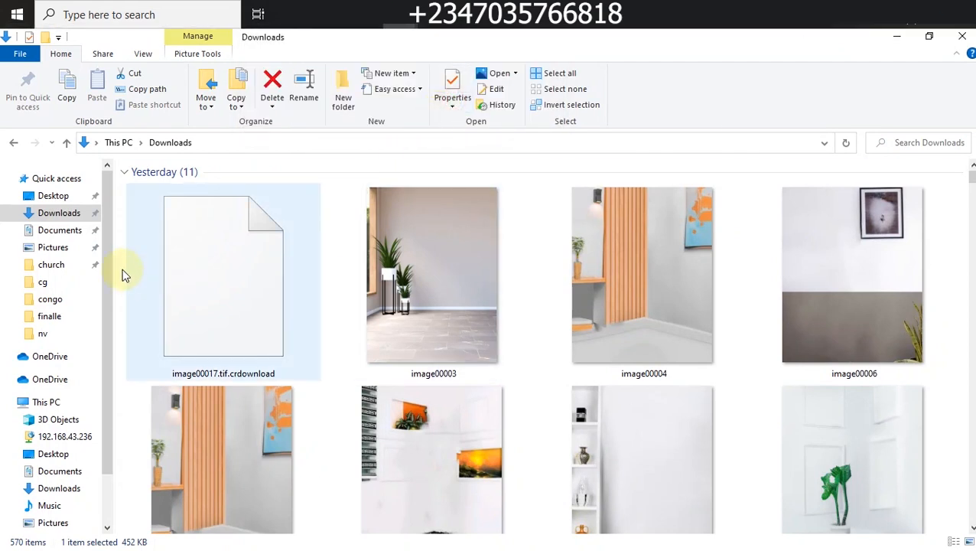
pyautogui.click(73, 251)
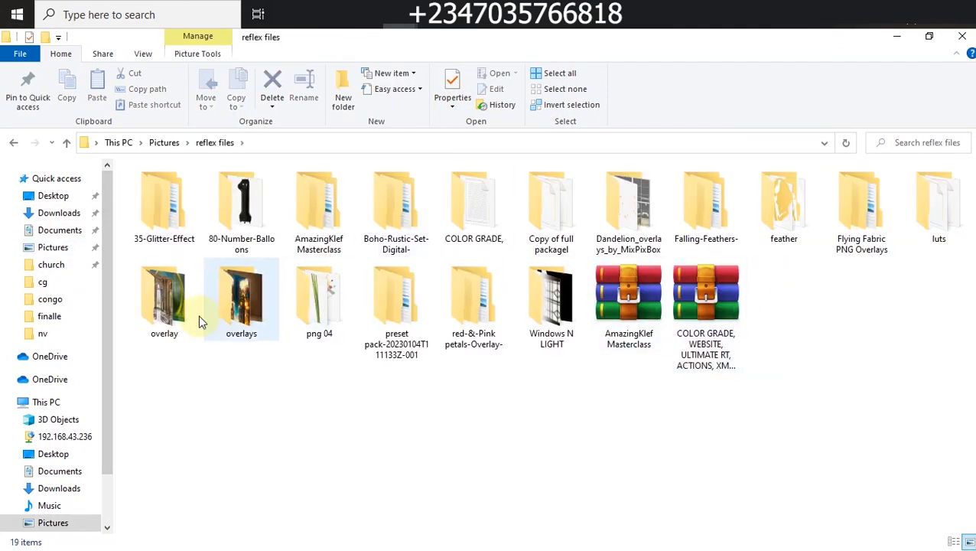
pyautogui.doubleClick(324, 295)
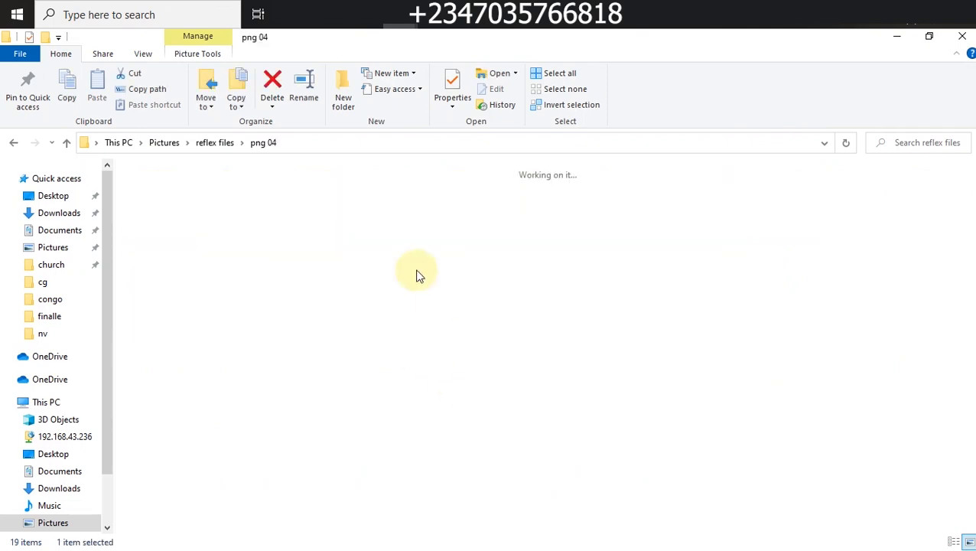
# Look through the prop images in png 04 and open its upload subfolder
pyautogui.scroll(-3, 612, 345)
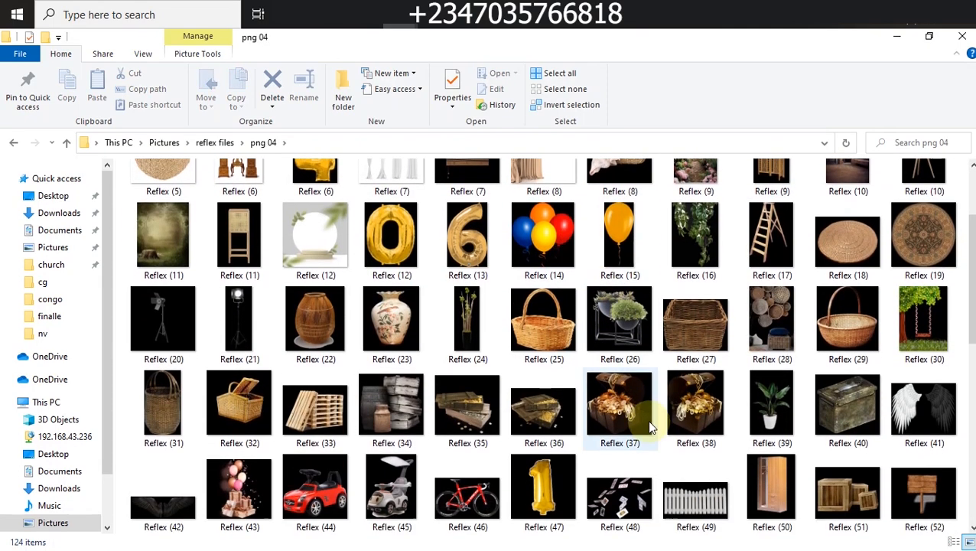
pyautogui.scroll(-2, 598, 269)
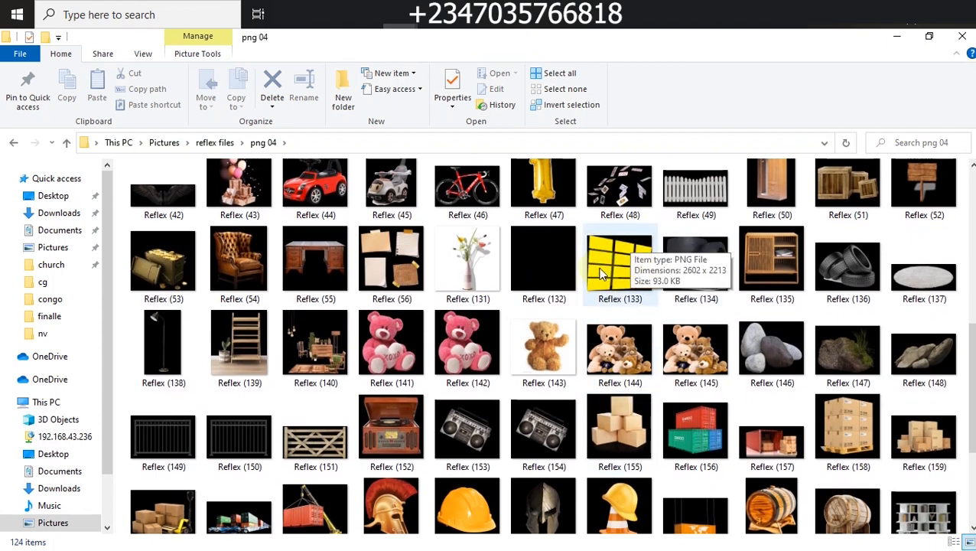
pyautogui.scroll(-2, 591, 421)
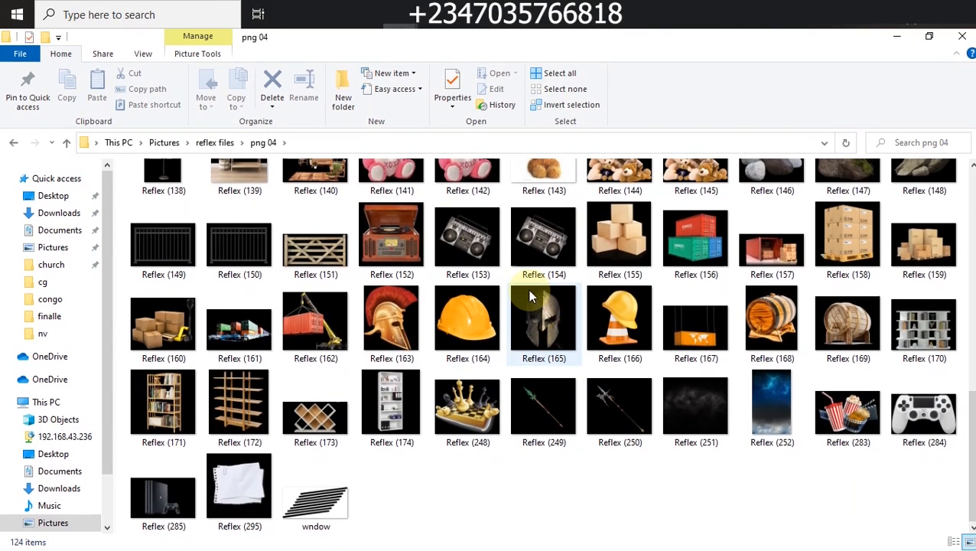
pyautogui.scroll(2, 535, 291)
pyautogui.scroll(5, 565, 293)
pyautogui.click(164, 203)
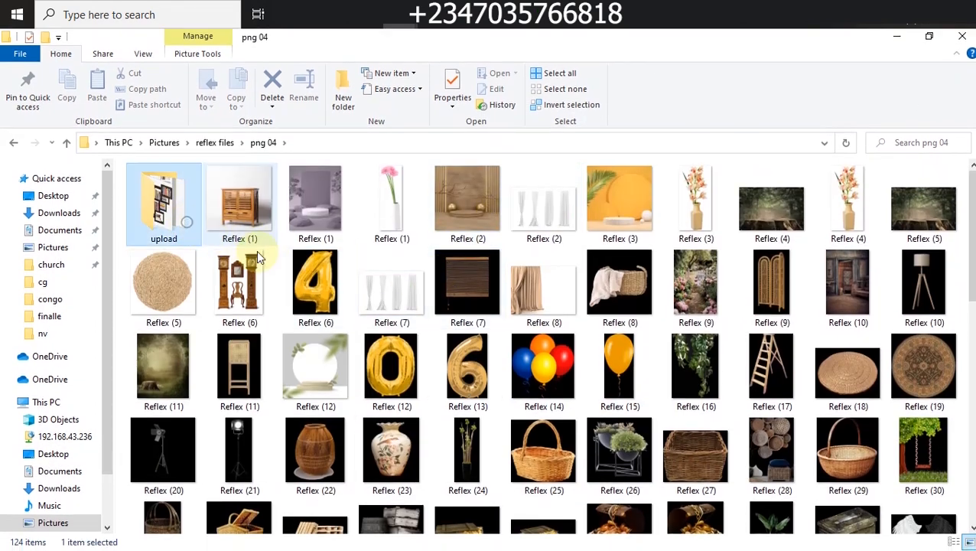
pyautogui.doubleClick(170, 210)
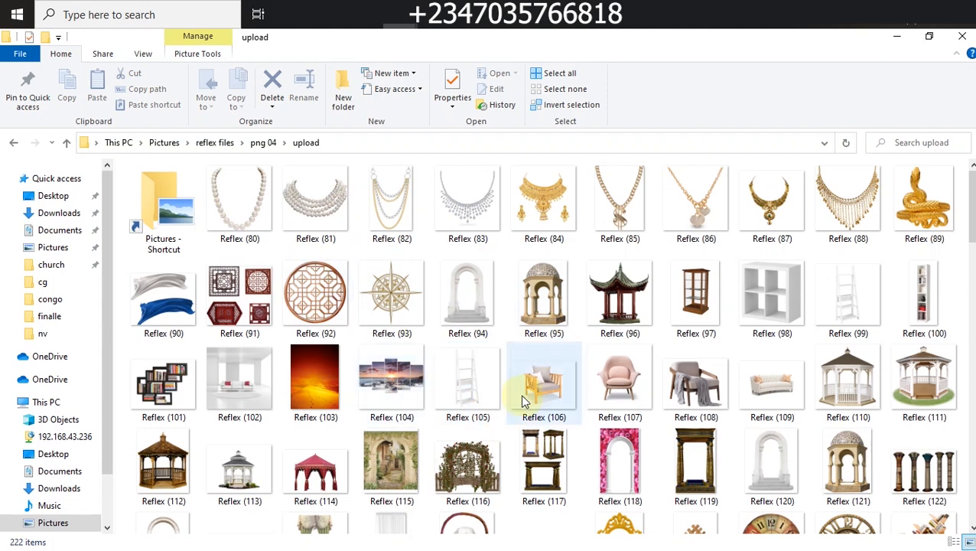
# Place the round lattice image Reflex (92) in the Photoshop document behind the woman, enlarged to about 2968 × 2967 px
pyautogui.click(294, 295)
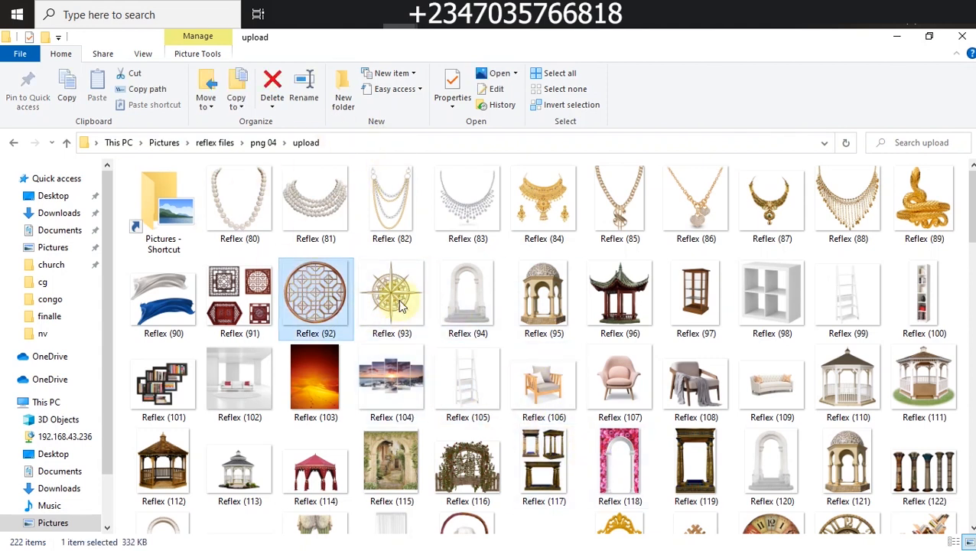
pyautogui.moveTo(295, 295); pyautogui.dragTo(345, 190)
pyautogui.moveTo(444, 266); pyautogui.dragTo(503, 299)
pyautogui.press('Return')
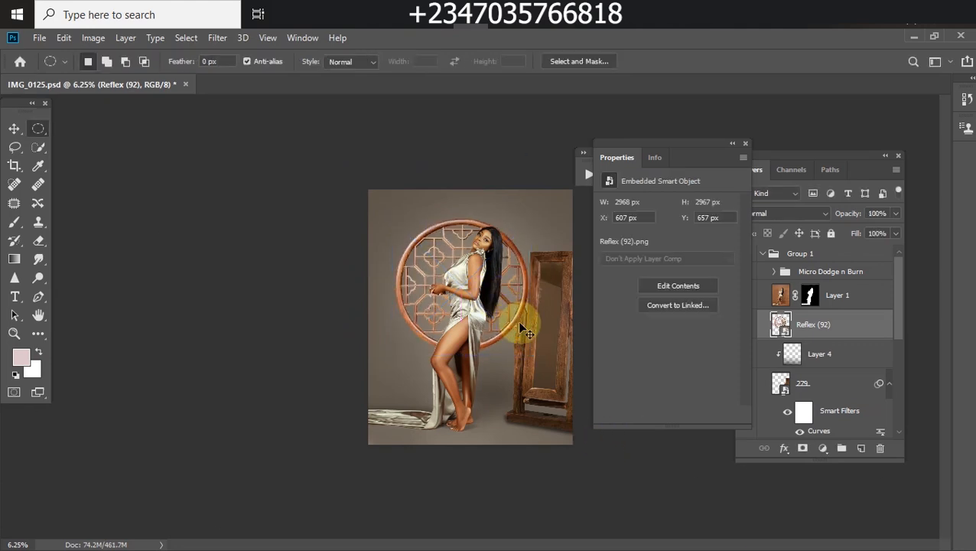
# Load the round lattice's shape as a selection, hide the Reflex (92) layer, and add a Curves adjustment masked by that selection
pyautogui.keyDown('ctrl'); pyautogui.click(779, 326); pyautogui.keyUp('ctrl')
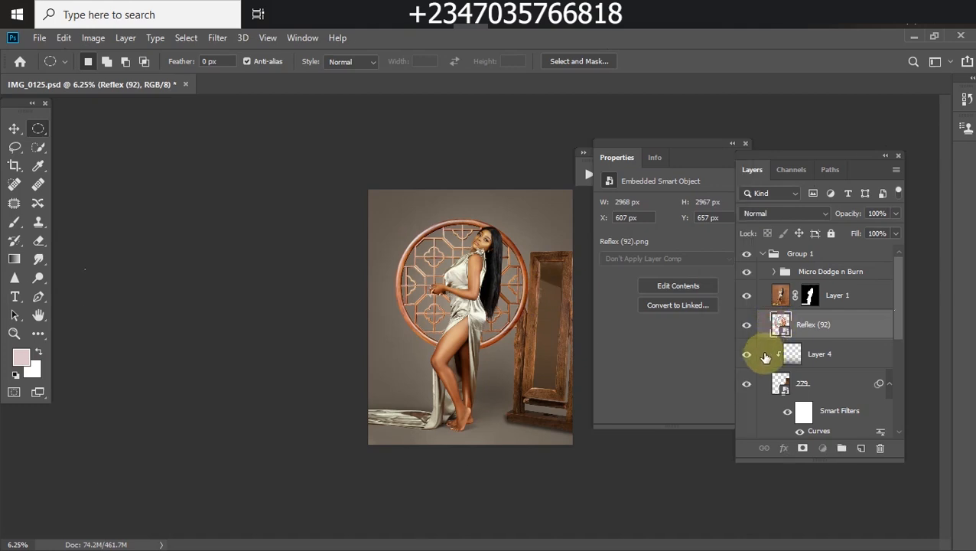
pyautogui.click(747, 324)
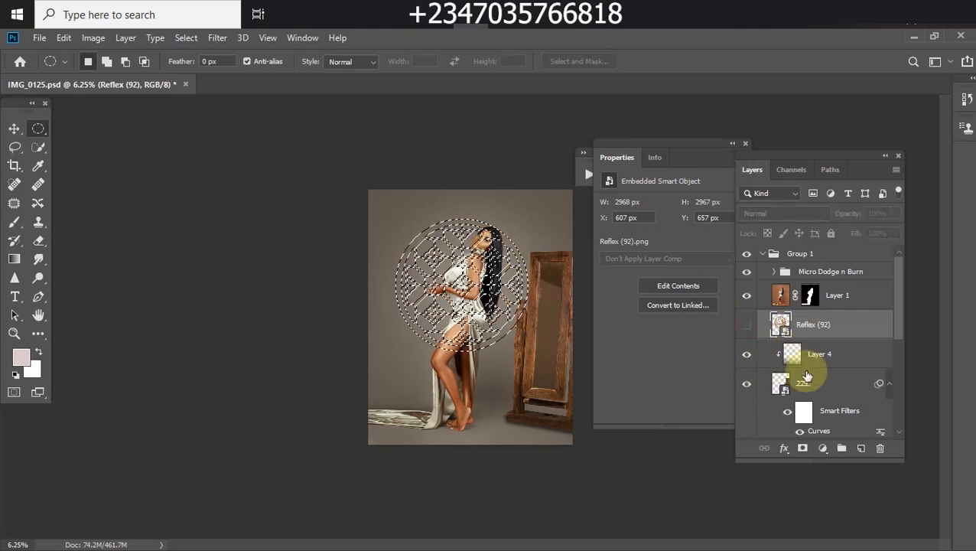
pyautogui.click(822, 448)
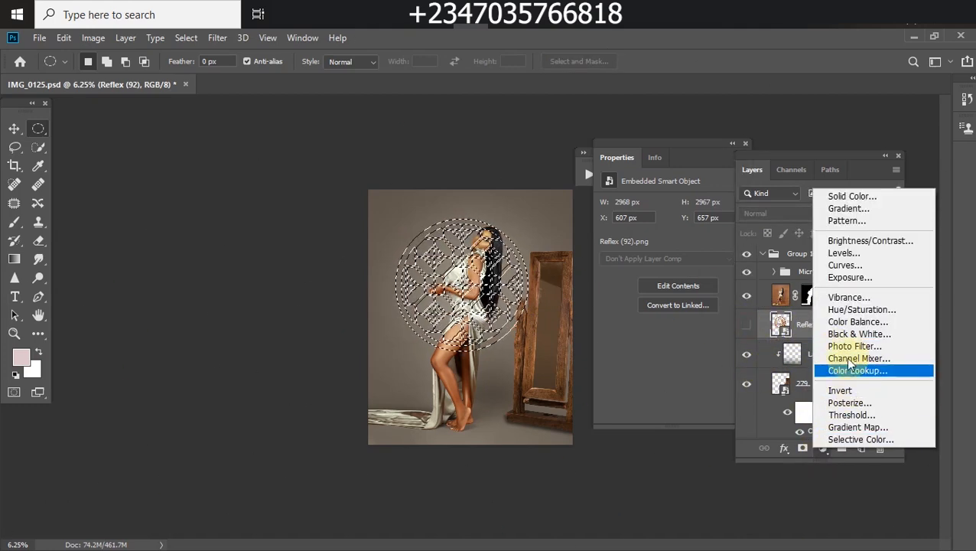
pyautogui.click(841, 264)
# Brighten the lattice pattern by raising the curve at input 95, and feather its layer mask by 39.7 px
pyautogui.moveTo(664, 278); pyautogui.dragTo(669, 272)
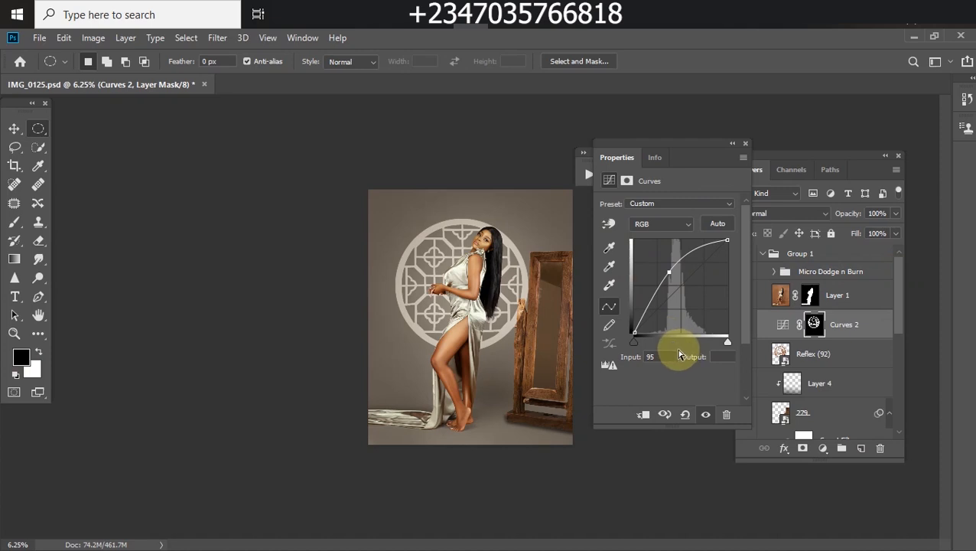
pyautogui.click(813, 323)
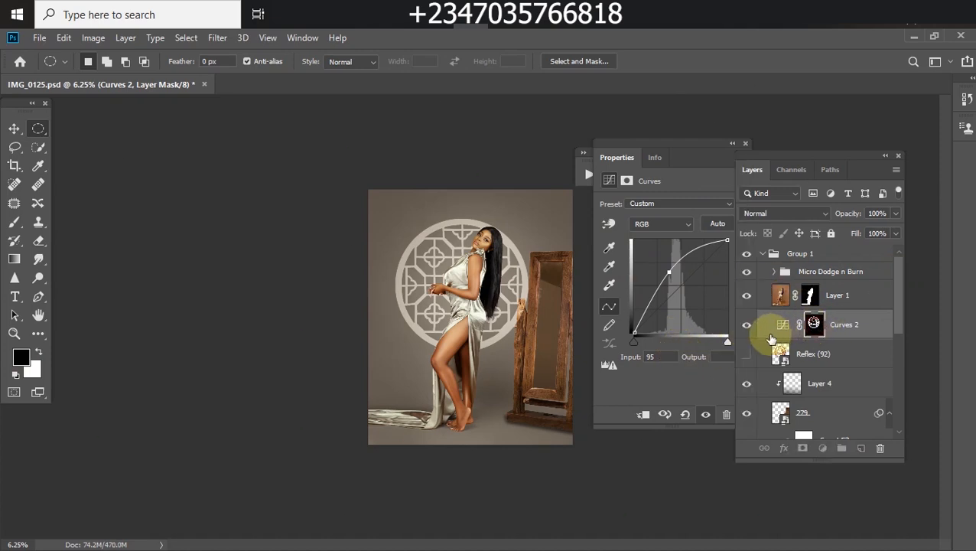
pyautogui.click(667, 300)
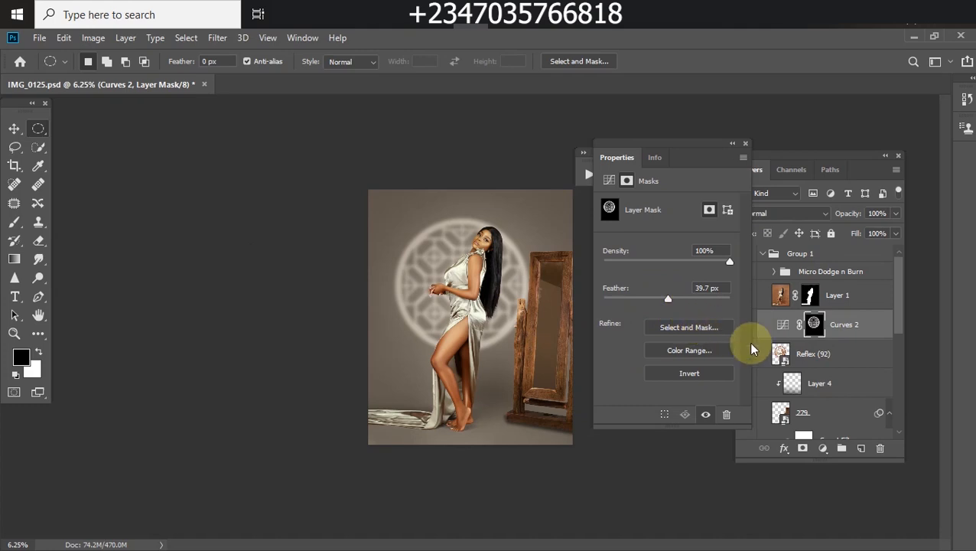
# Delete the lattice-masked Curves adjustment and the hidden Reflex (92) layer
pyautogui.press('Delete')
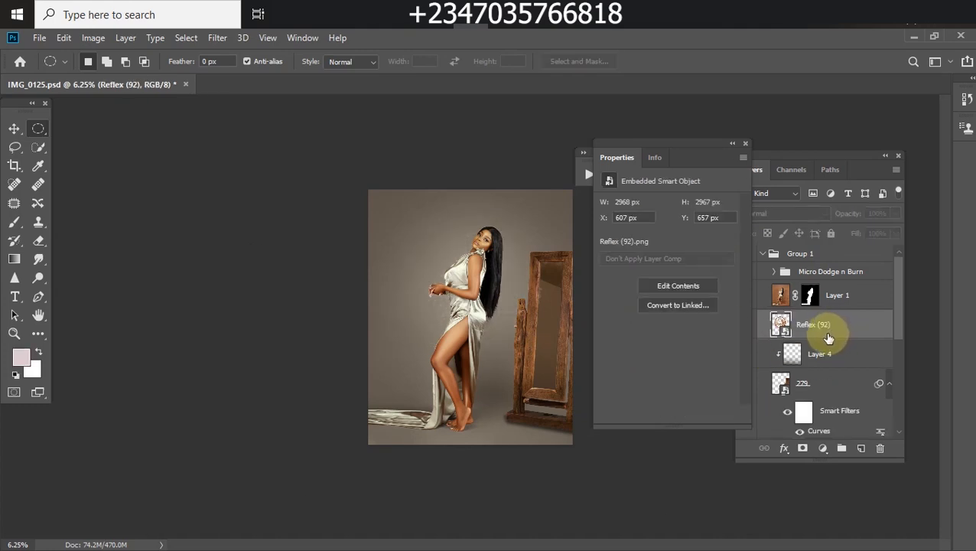
pyautogui.press('Delete')
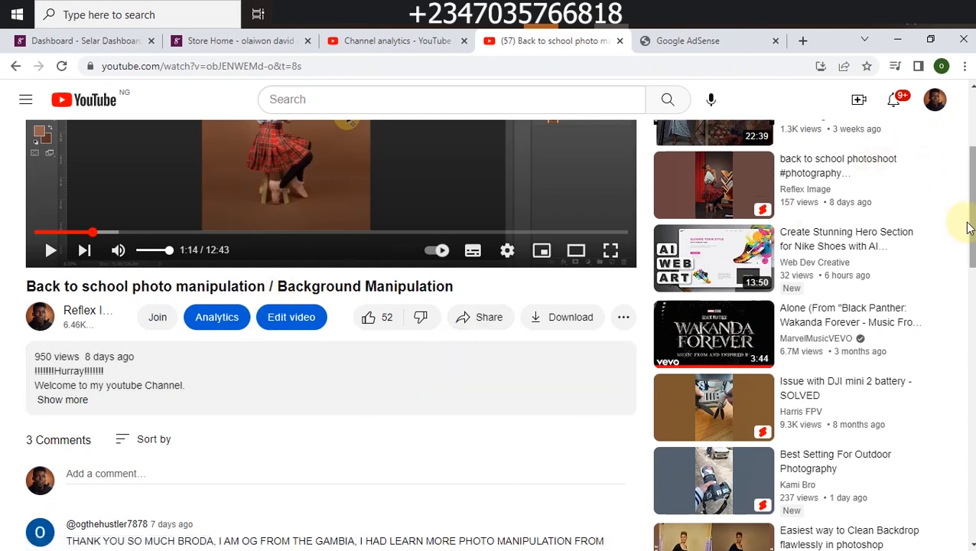
# Switch to the browser's YouTube video page, expand the full description of the back to school video and look through its links
pyautogui.scroll(1, 969, 224)
pyautogui.scroll(-2, 126, 336)
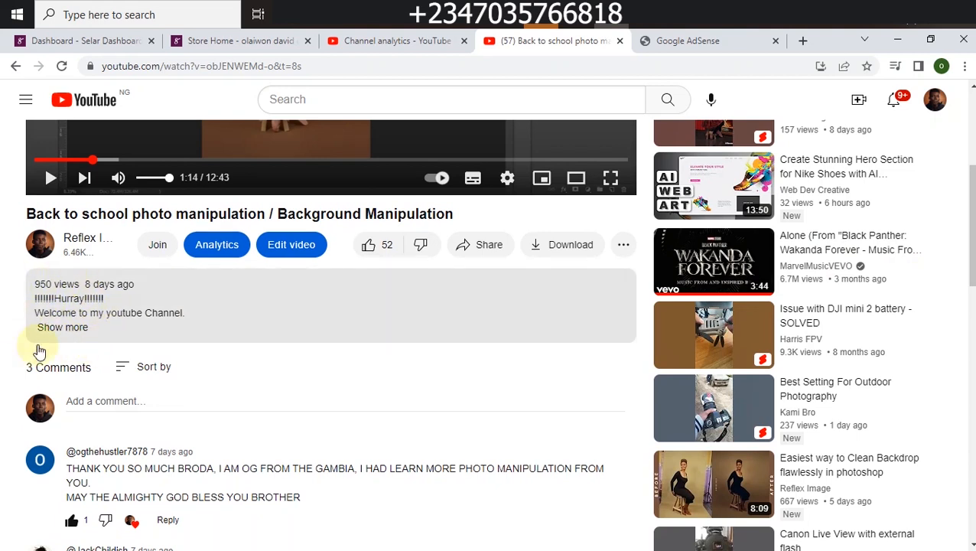
pyautogui.click(63, 327)
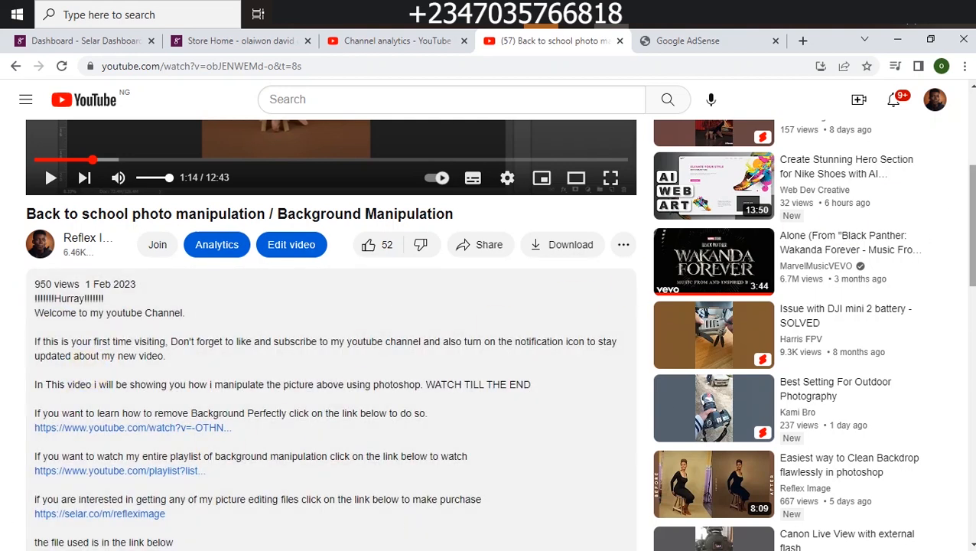
pyautogui.scroll(-3, 506, 355)
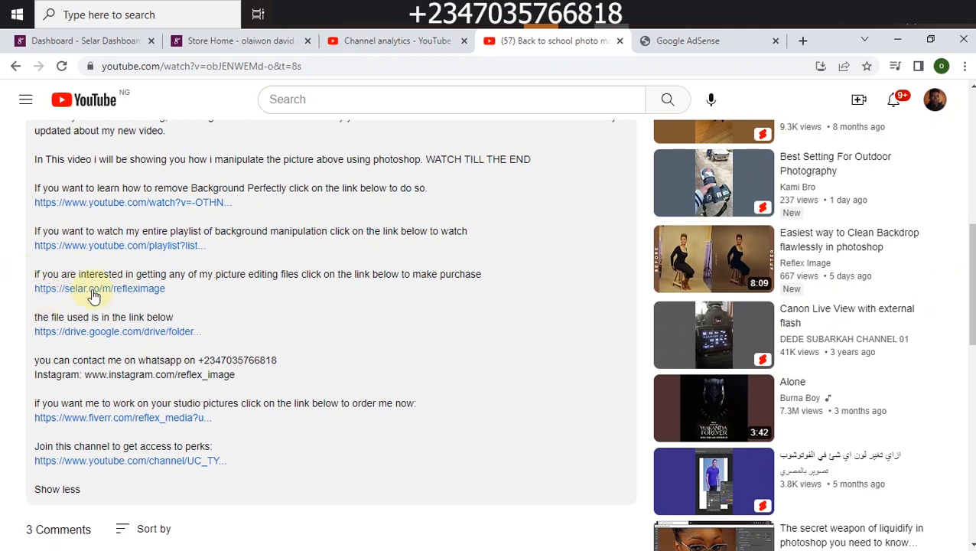
# Switch to the Selar store page and look through all the editing files, overlays and presets on offer
pyautogui.click(209, 43)
pyautogui.moveTo(973, 177); pyautogui.dragTo(972, 236)
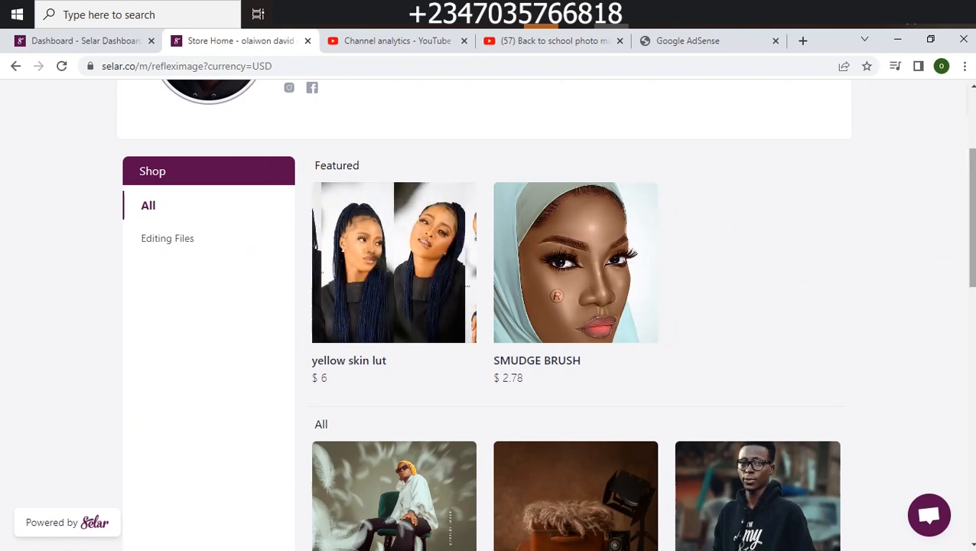
pyautogui.scroll(-3, 388, 342)
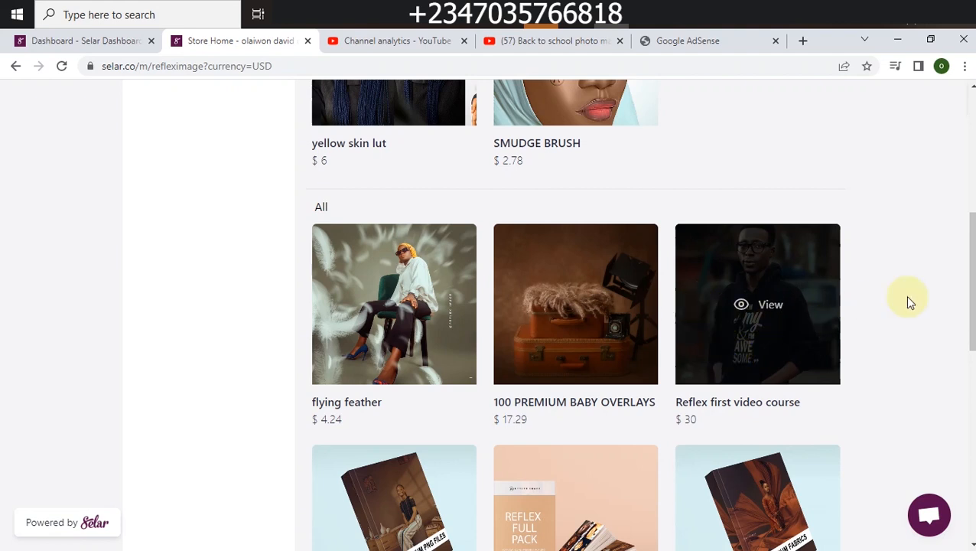
pyautogui.scroll(-3, 909, 301)
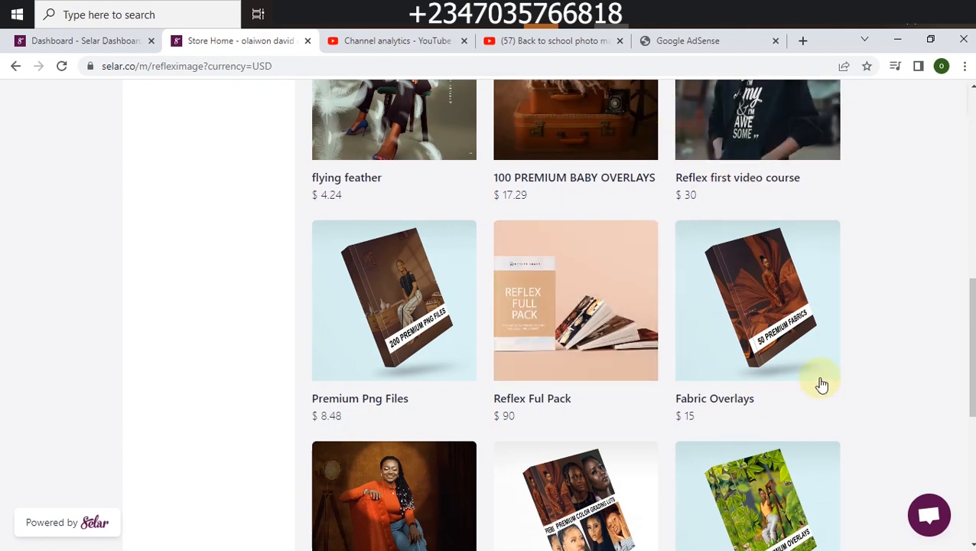
pyautogui.scroll(-3, 828, 388)
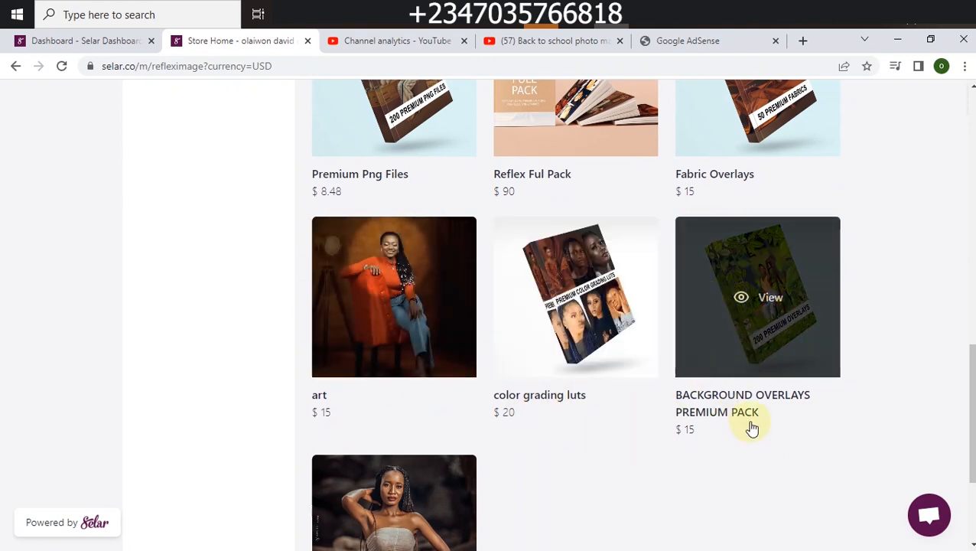
pyautogui.scroll(-3, 425, 460)
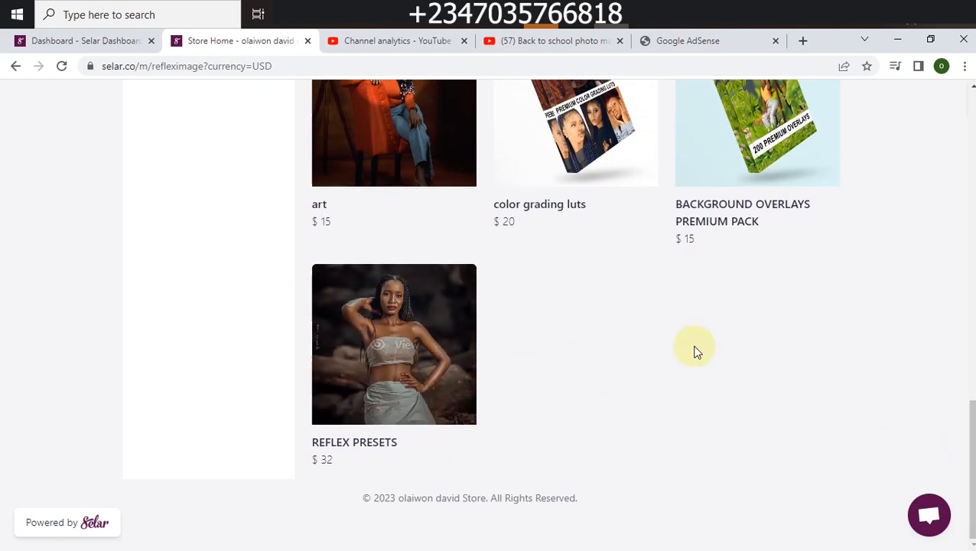
# Return to the start of the store page and open its list of currency options
pyautogui.moveTo(967, 435); pyautogui.dragTo(970, 126)
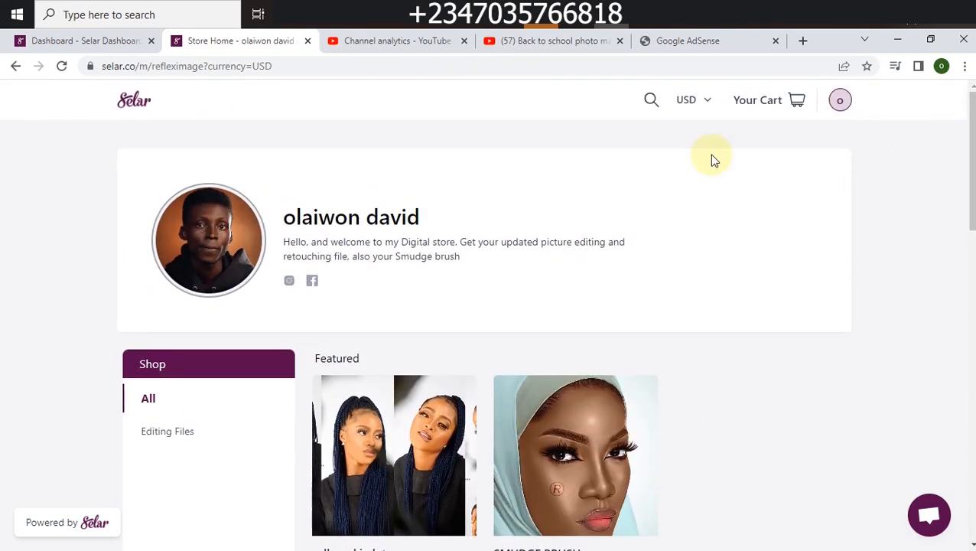
pyautogui.click(689, 101)
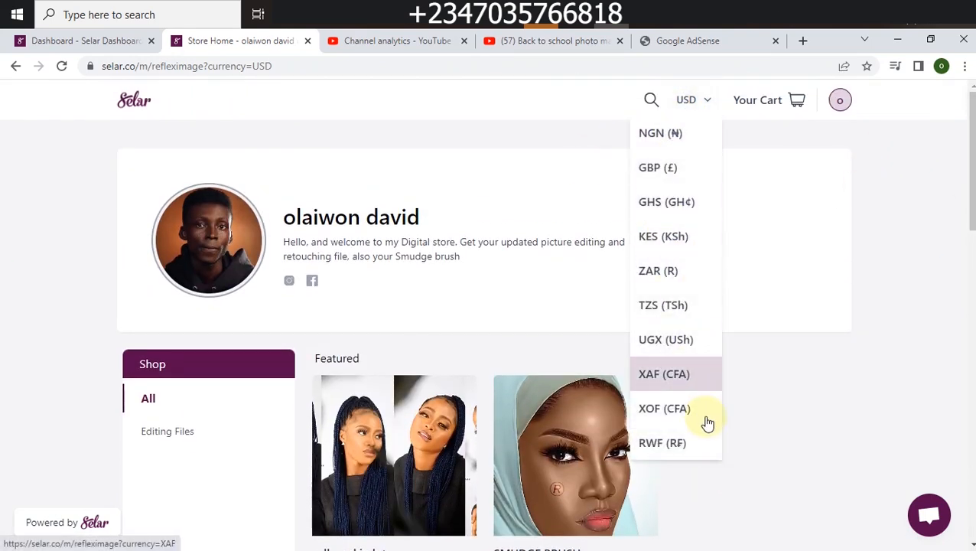